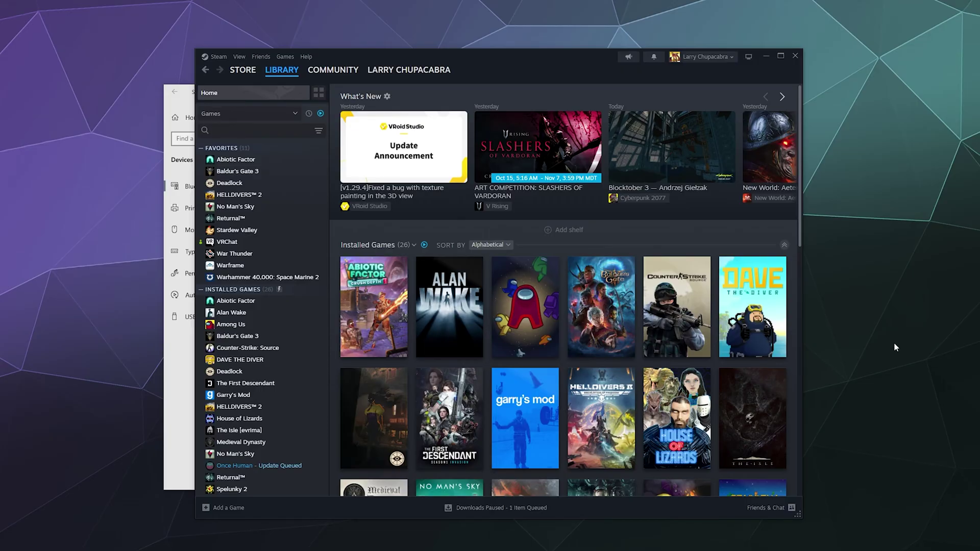
Switch to Windows Settings, pair the Pro Controller as a Bluetooth device, and minimize the settings window
left_click(175, 365)
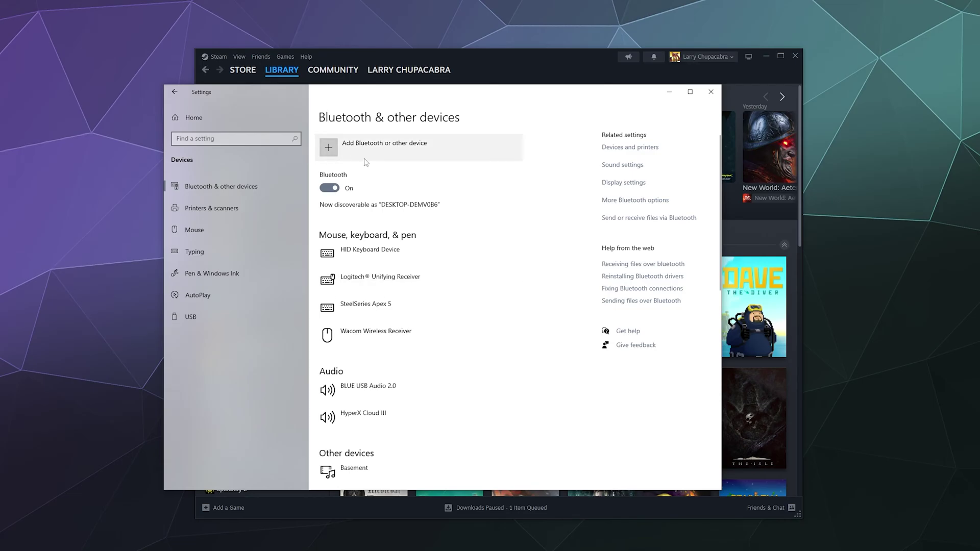
left_click(344, 156)
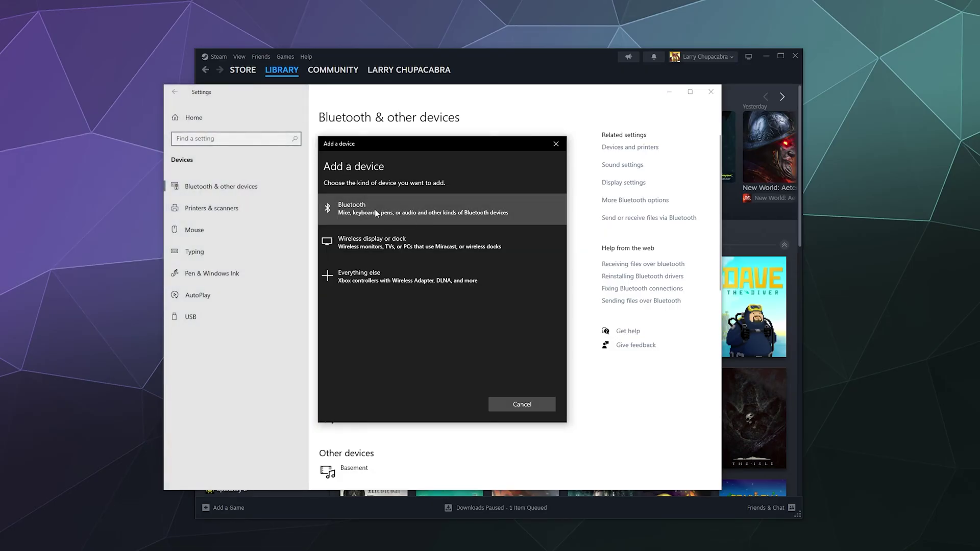
left_click(373, 211)
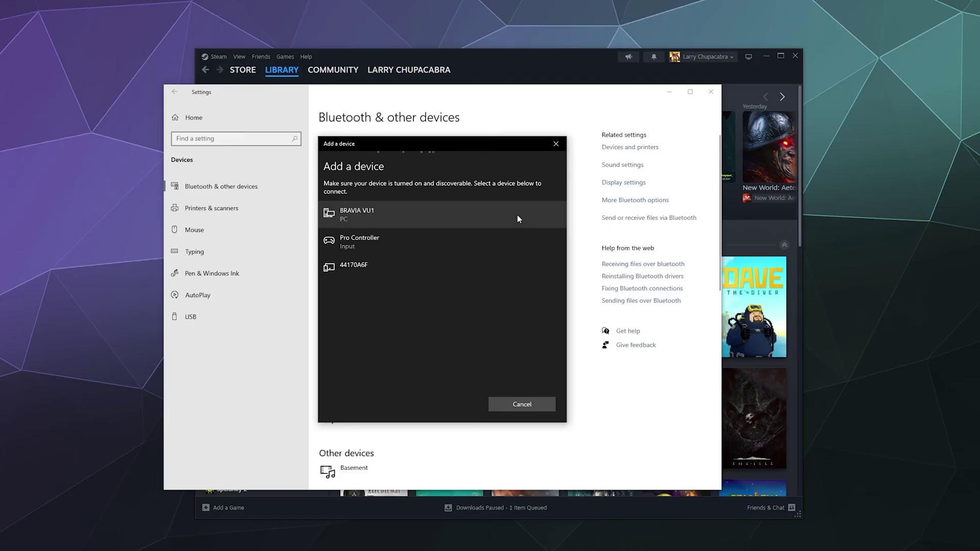
left_click(435, 237)
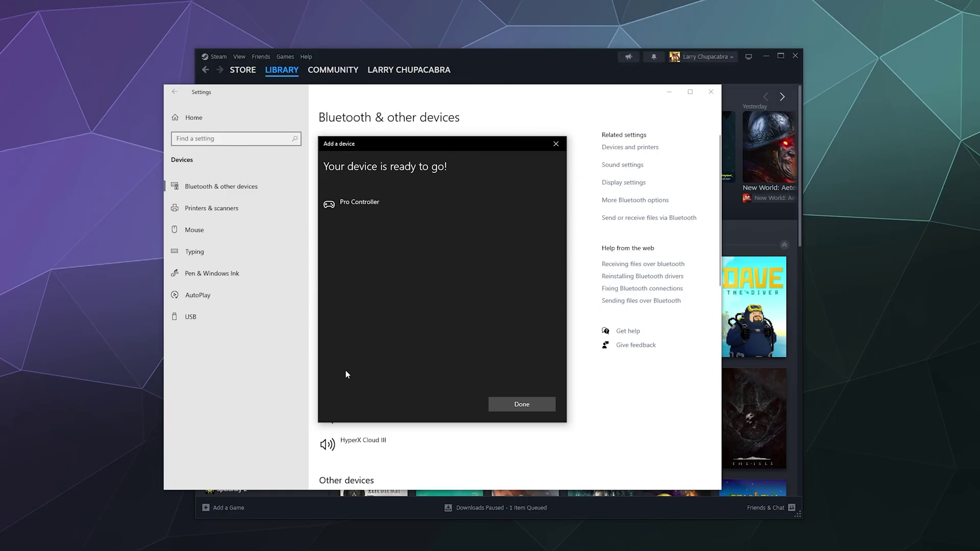
left_click(493, 401)
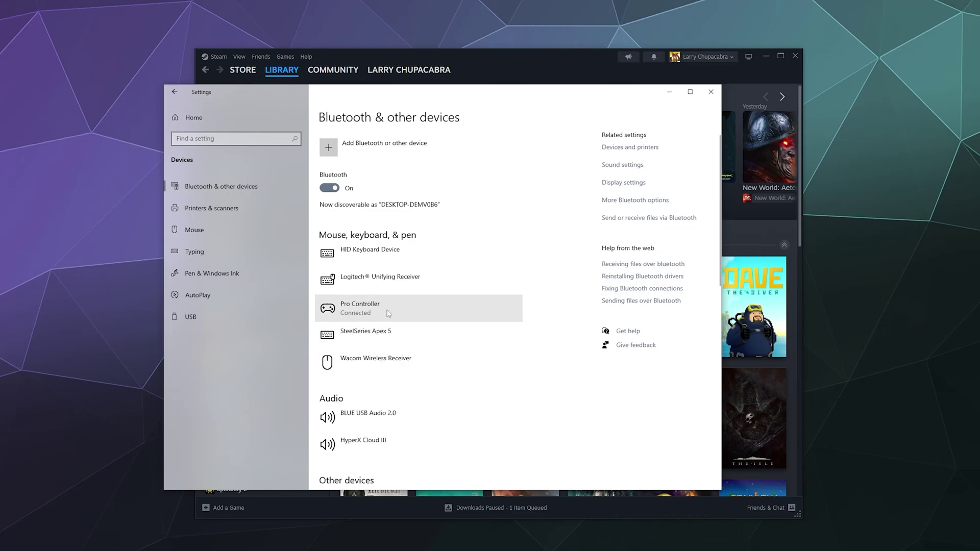
left_click(669, 91)
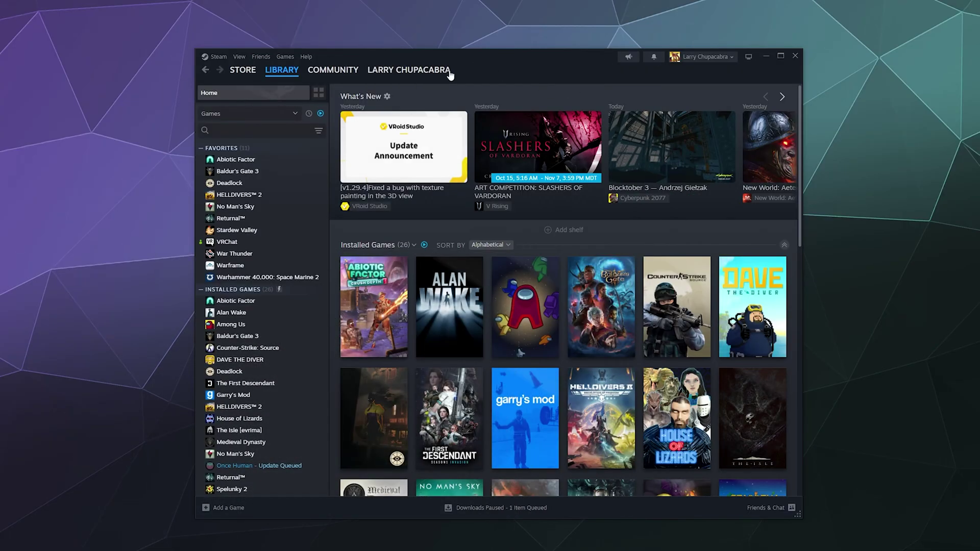
Open Steam's Controller settings and review the Nintendo Switch Pro Controller options and external gamepad settings
left_click(223, 59)
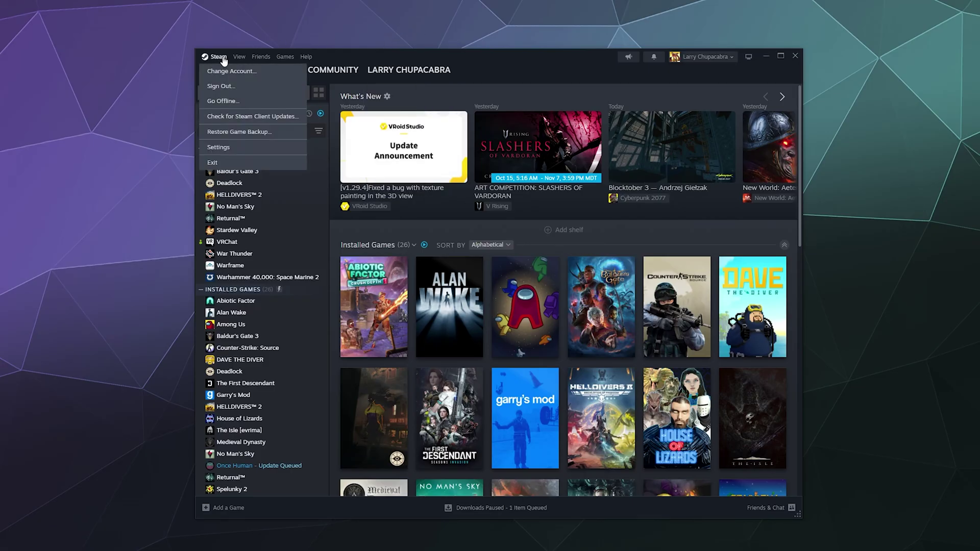
left_click(231, 147)
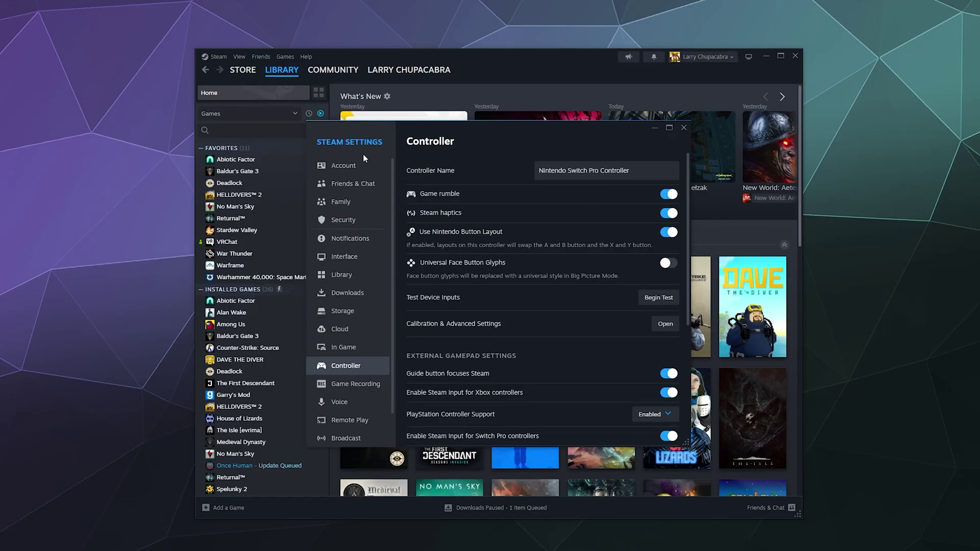
scroll(361, 376, "down", 2)
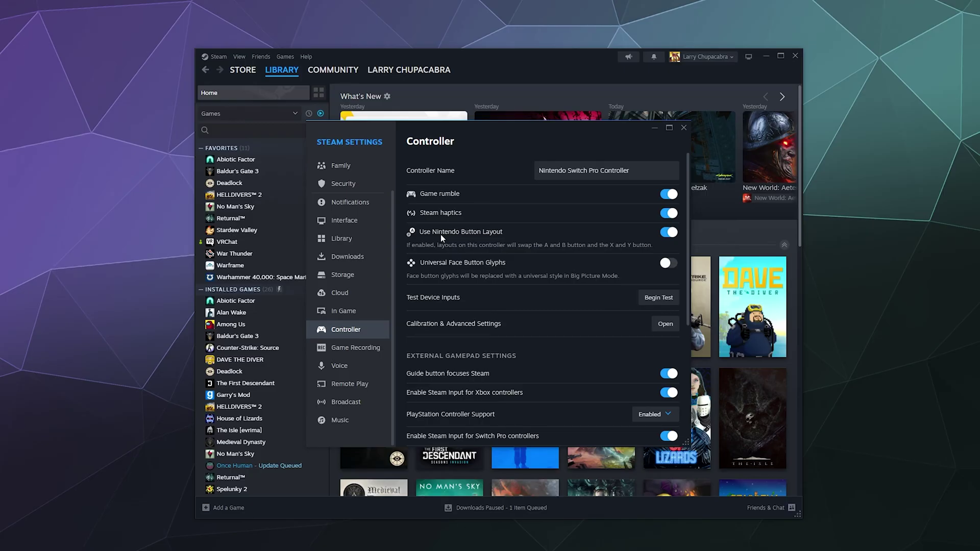
scroll(535, 280, "down", 4)
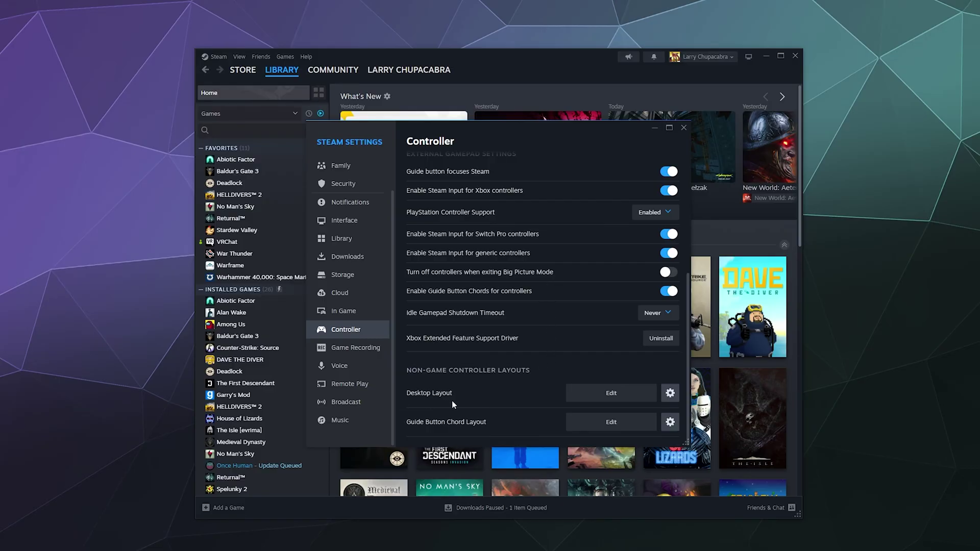
Inspect the official layouts offered for the Desktop Layout without changing the selection, and close the settings
left_click(608, 395)
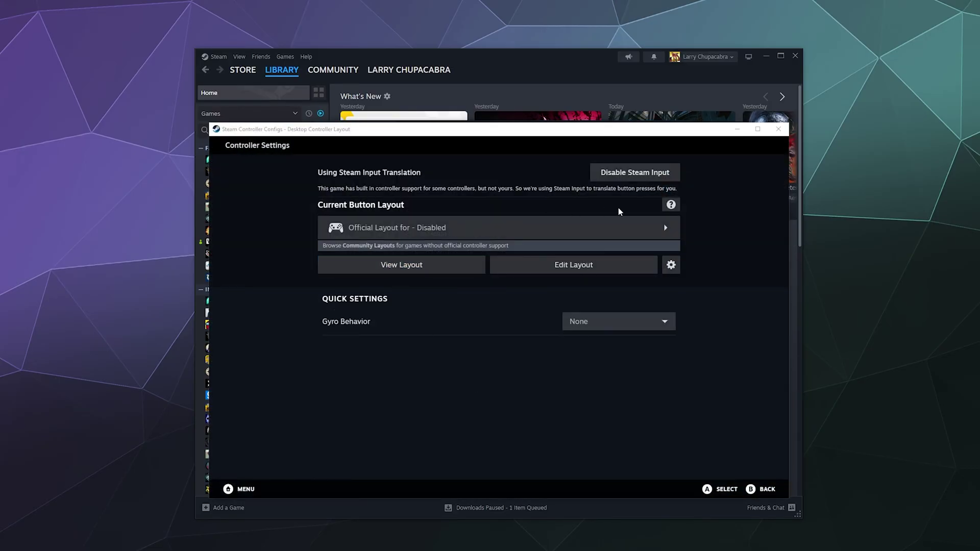
left_click(410, 231)
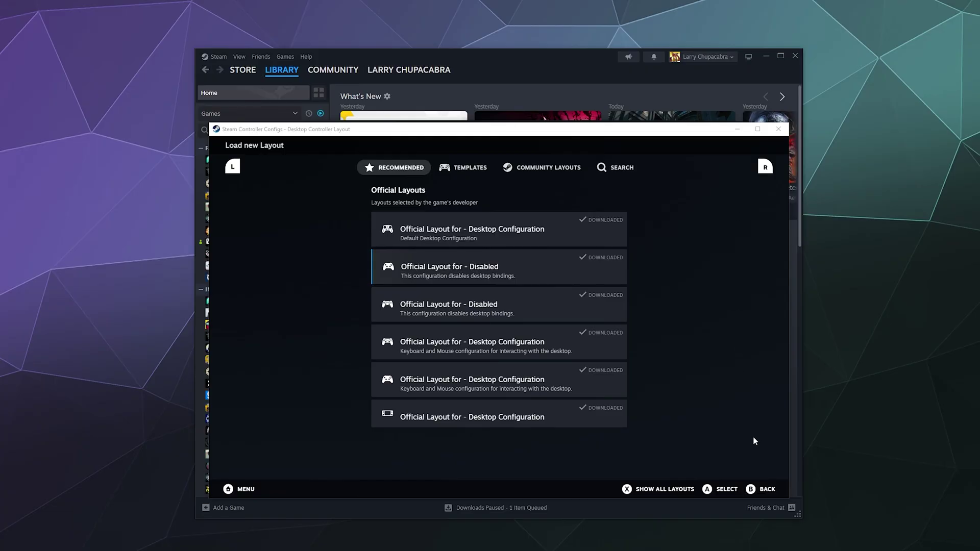
left_click(756, 489)
left_click(759, 545)
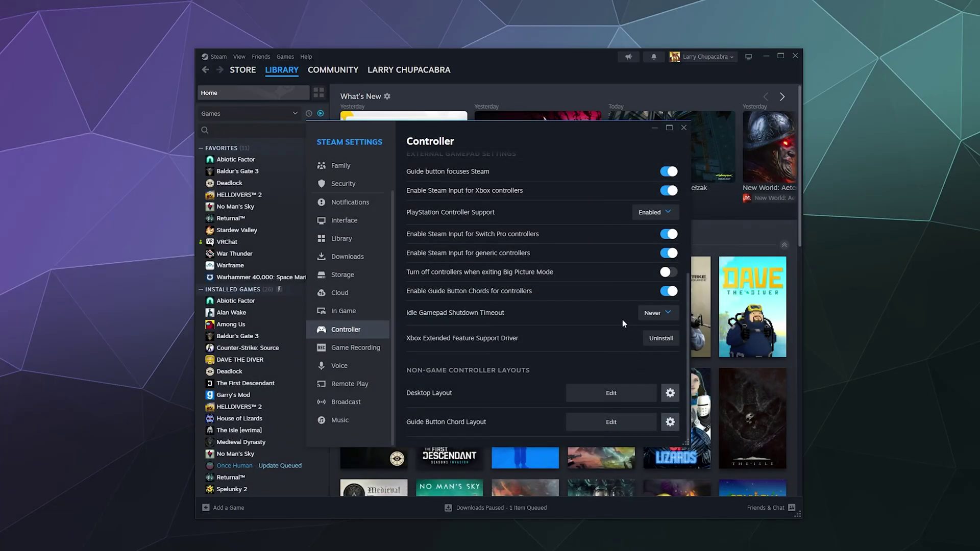
scroll(596, 182, "up", 4)
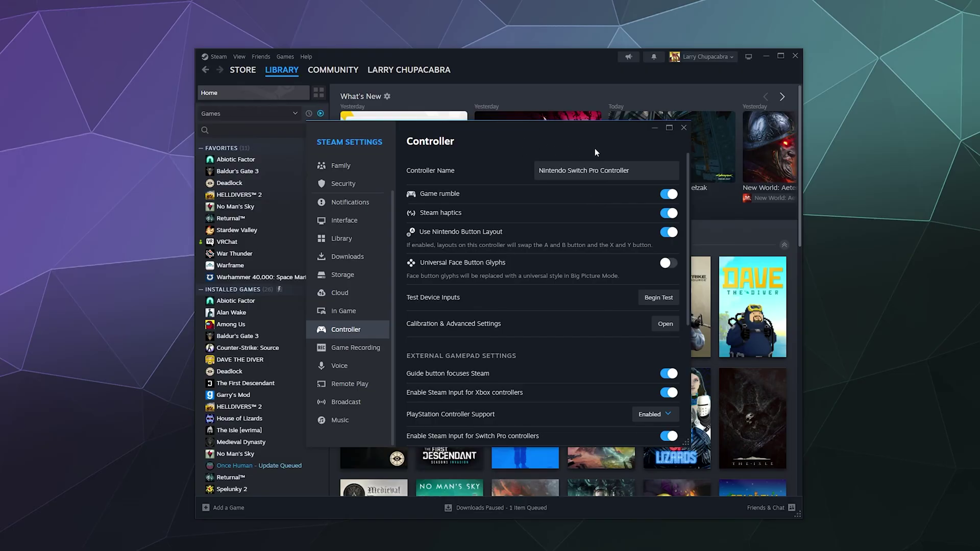
left_click(685, 129)
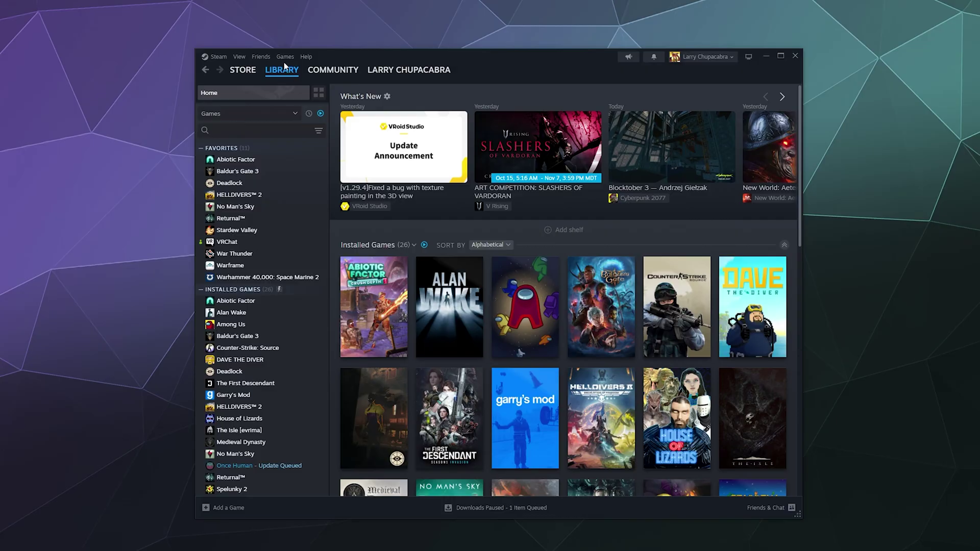
Start adding a non-Steam game to the library and search the program list for "EA"
mouse_move(297, 76)
left_click(281, 60)
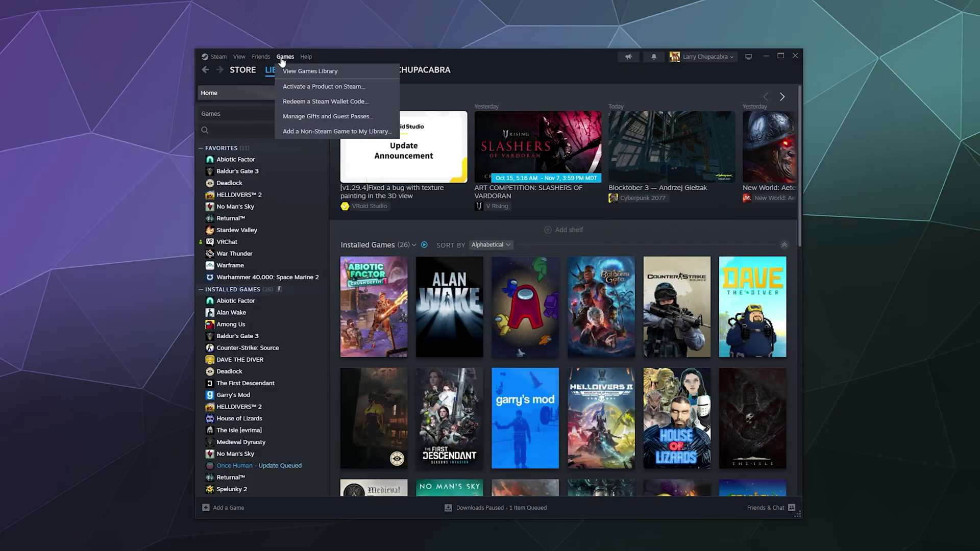
left_click(373, 132)
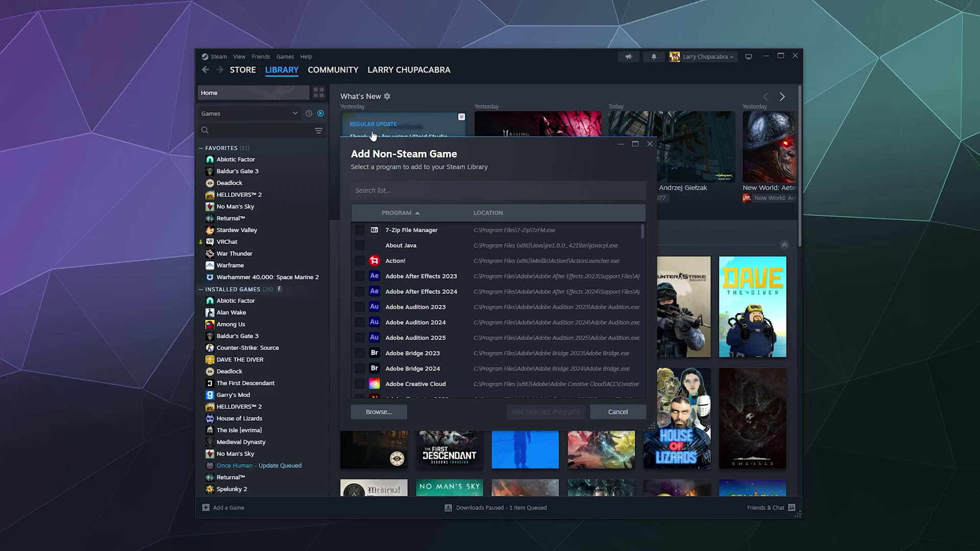
left_click(433, 191)
type("EA")
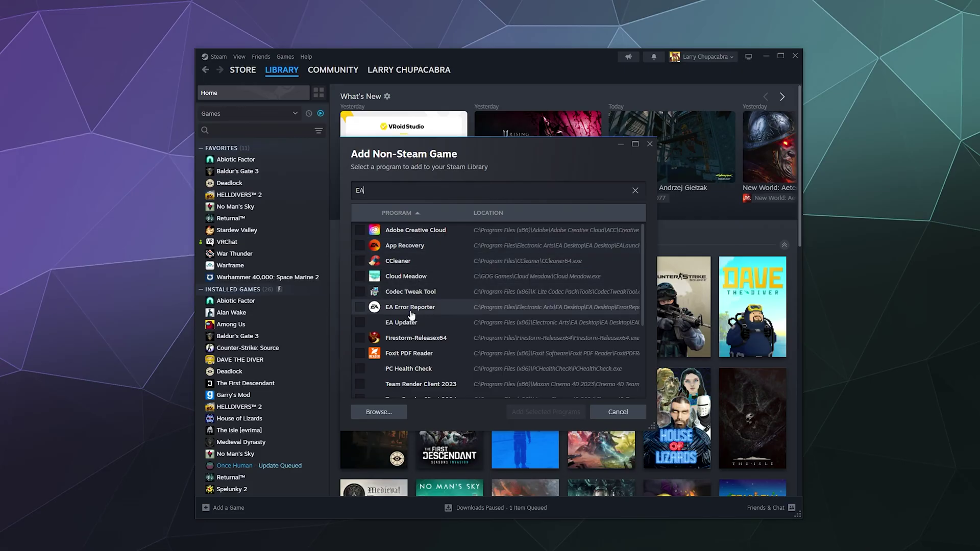
Browse for the game's executable in C:\Program Files\Electronic Arts\EA Desktop\EA Desktop
left_click(388, 413)
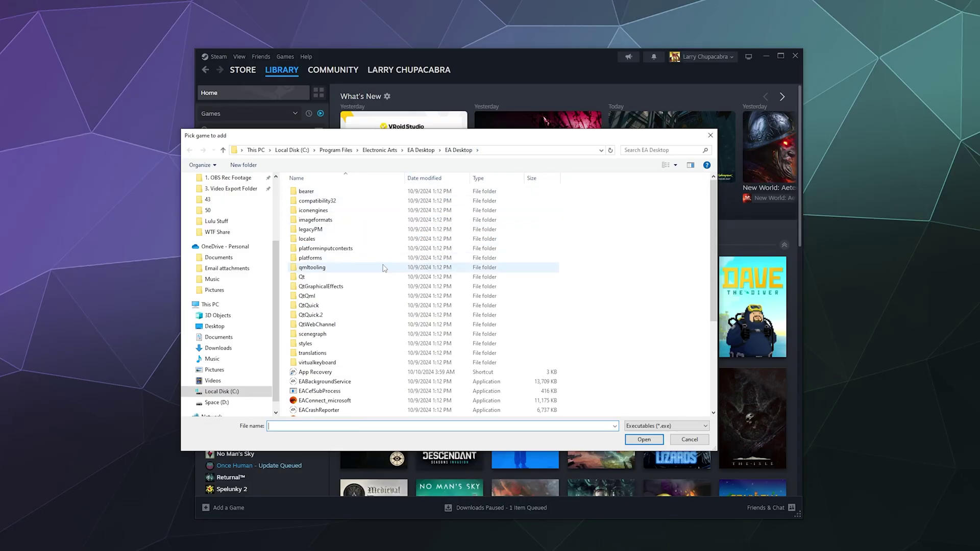
scroll(384, 268, "down", 3)
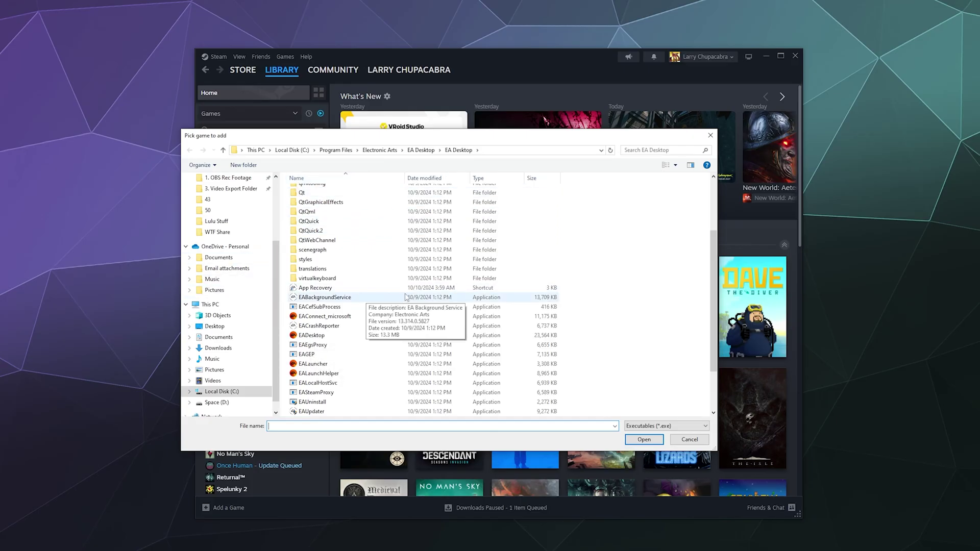
left_click(226, 304)
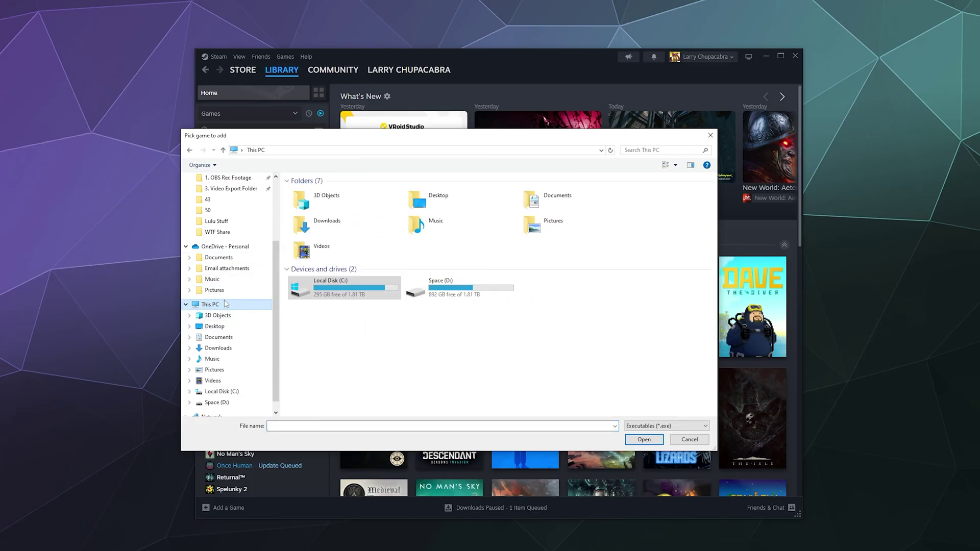
double_click(339, 283)
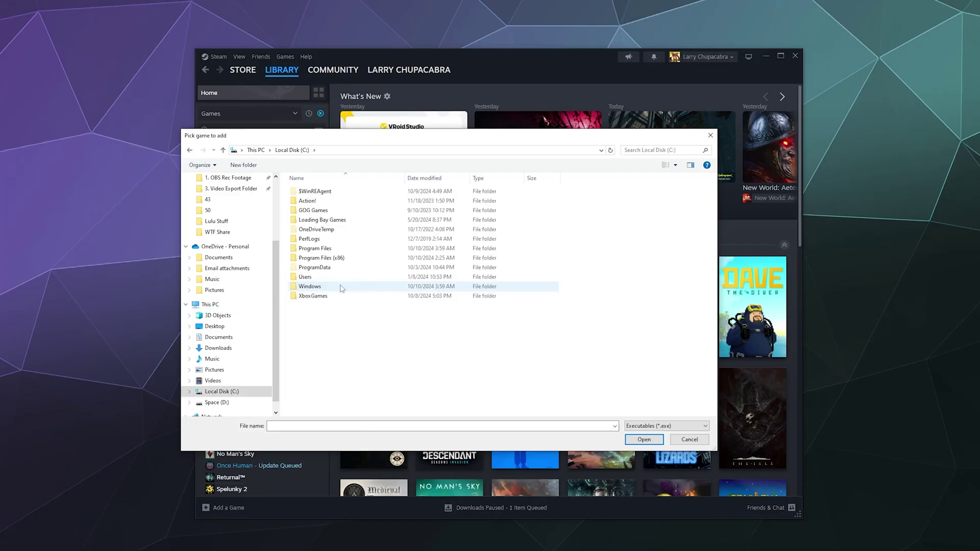
double_click(324, 248)
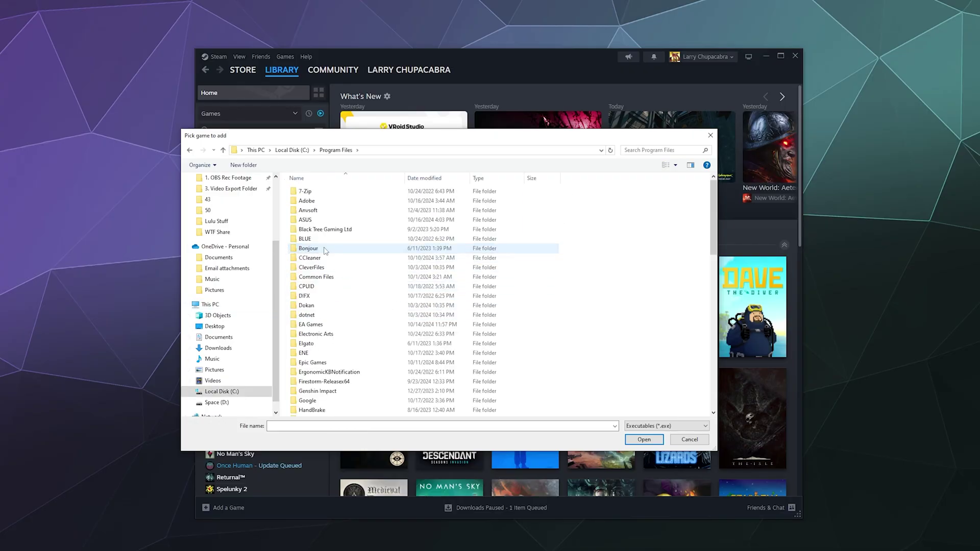
double_click(319, 334)
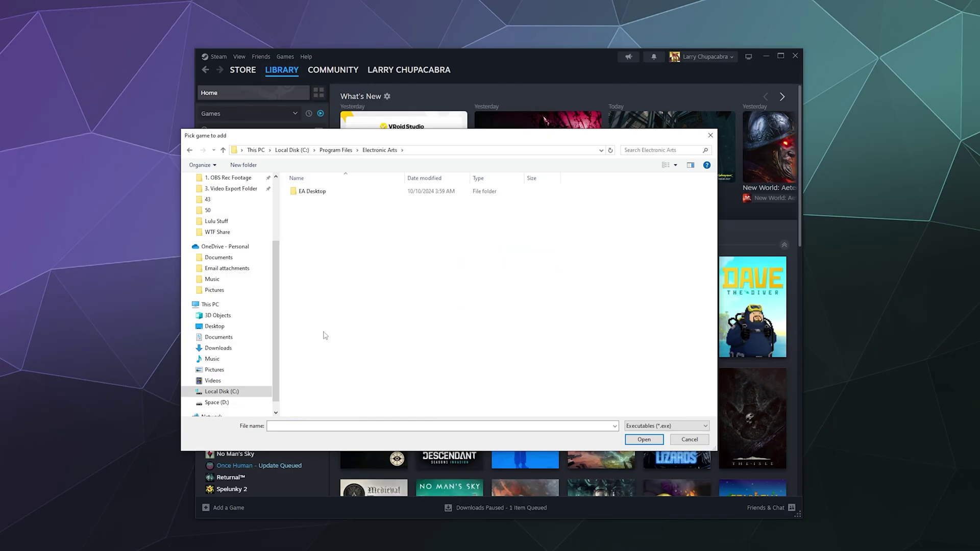
double_click(314, 193)
double_click(312, 192)
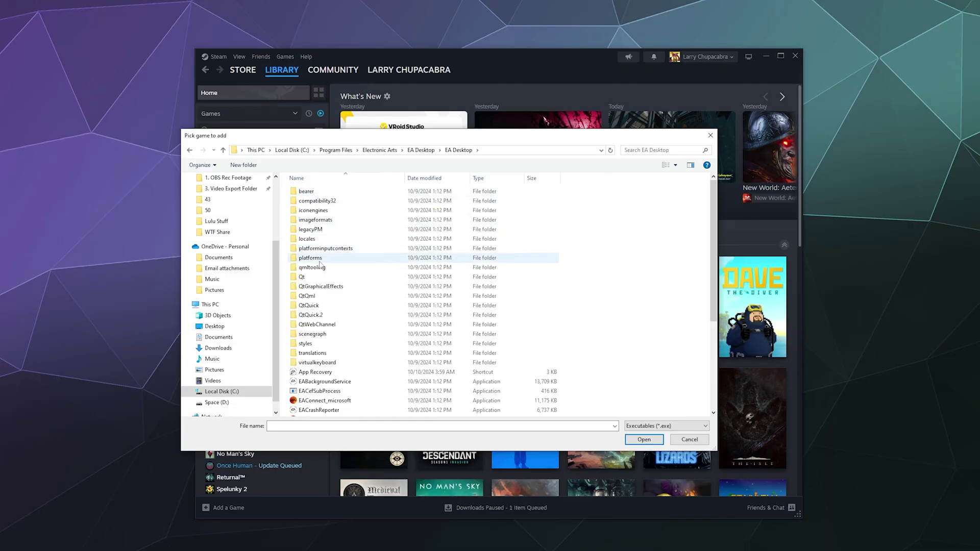
Choose the EADesktop application and add it to the Steam library as a non-Steam game
scroll(319, 286, "down", 5)
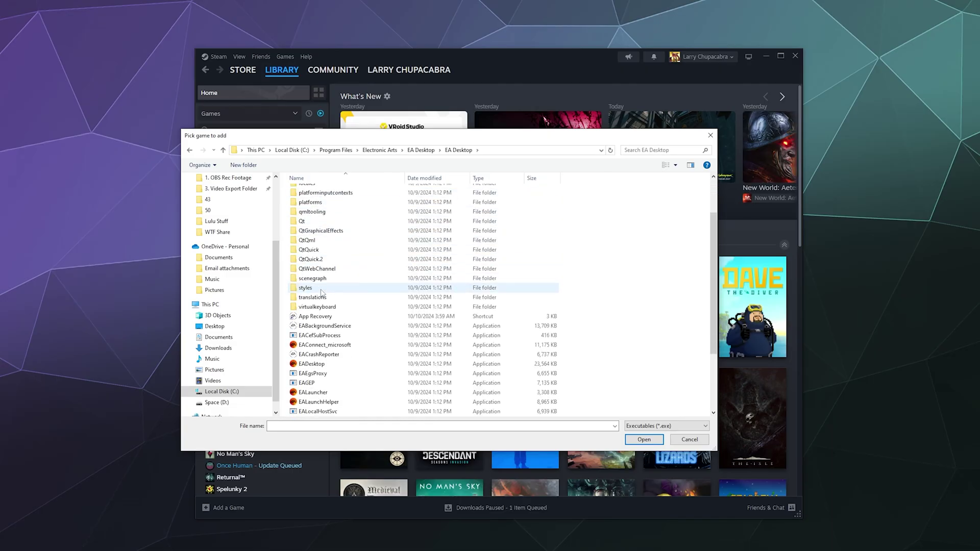
left_click(333, 365)
left_click(644, 440)
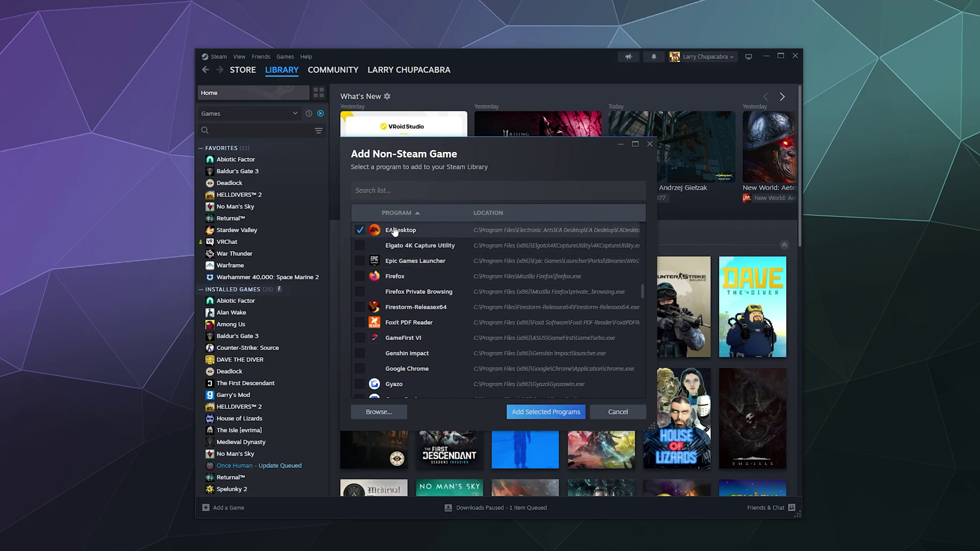
left_click(545, 412)
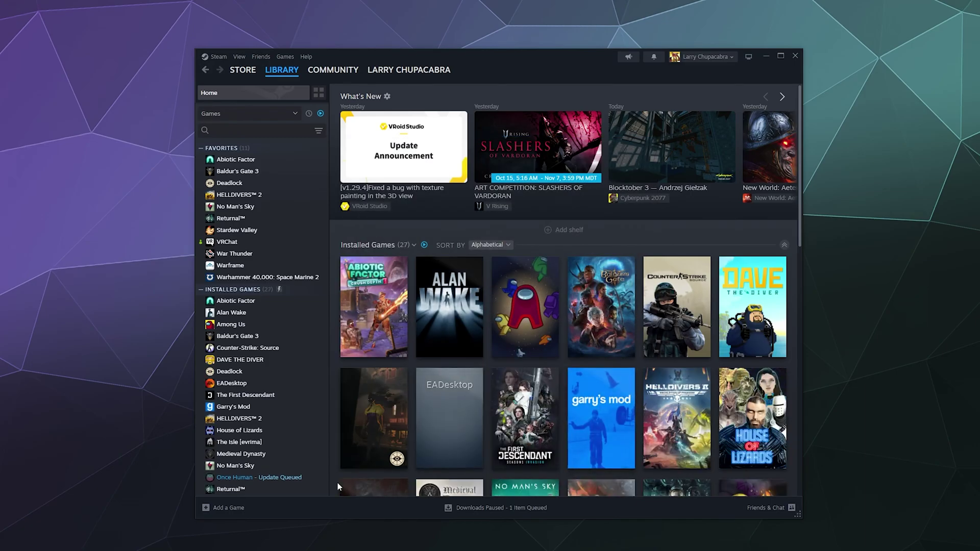
Launch EADesktop from the Steam library and start Dead Space from the EA app's installed games
left_click(231, 383)
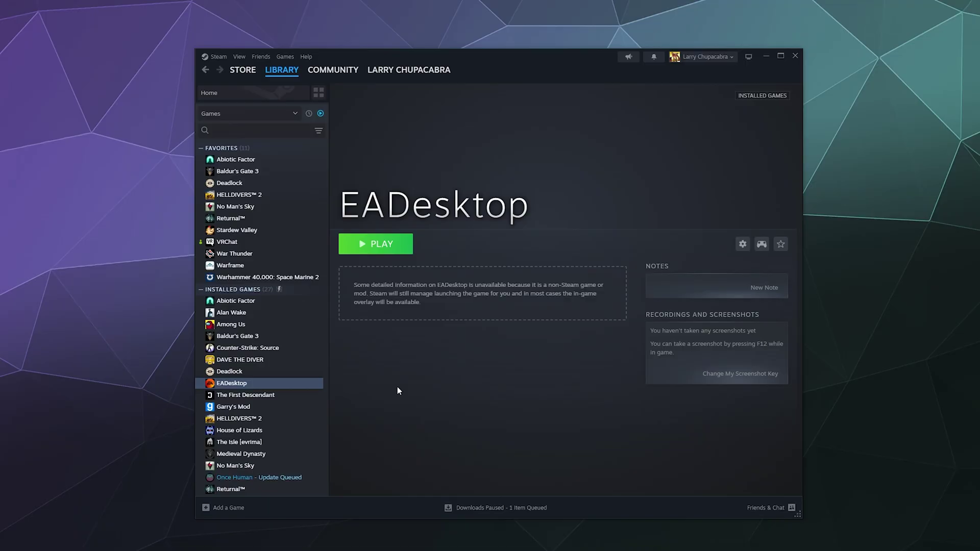
left_click(396, 248)
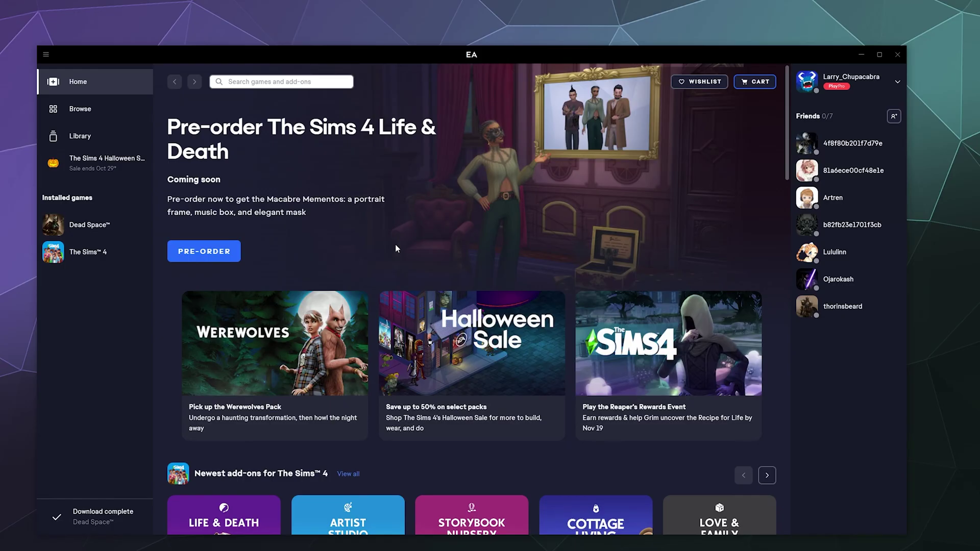
mouse_move(138, 226)
left_click(138, 226)
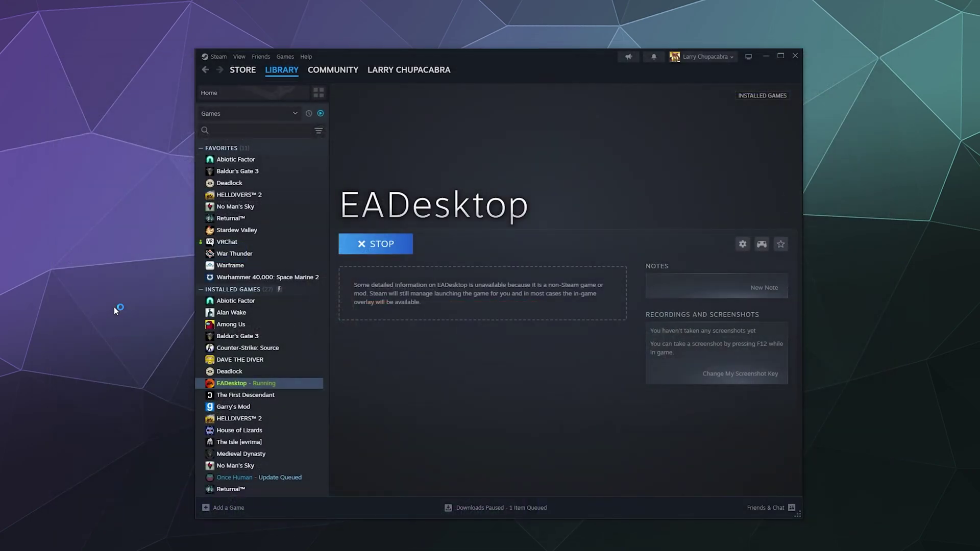